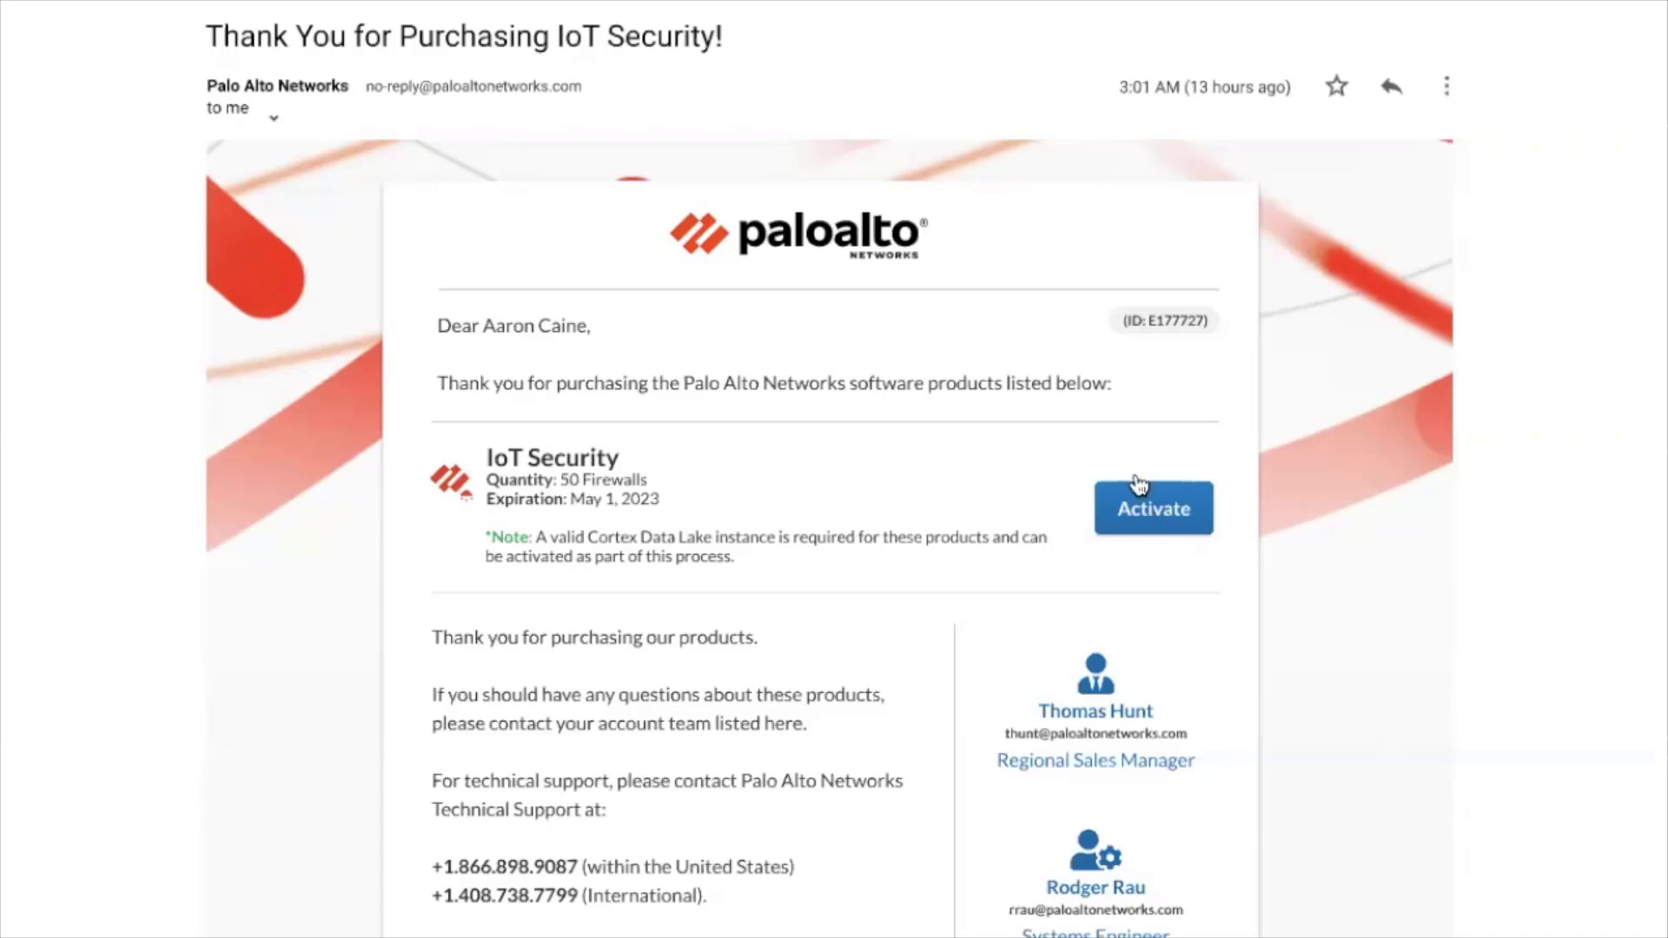
- Start activating the purchased IoT Security subscription and submit the sign-in email address
click(1153, 522)
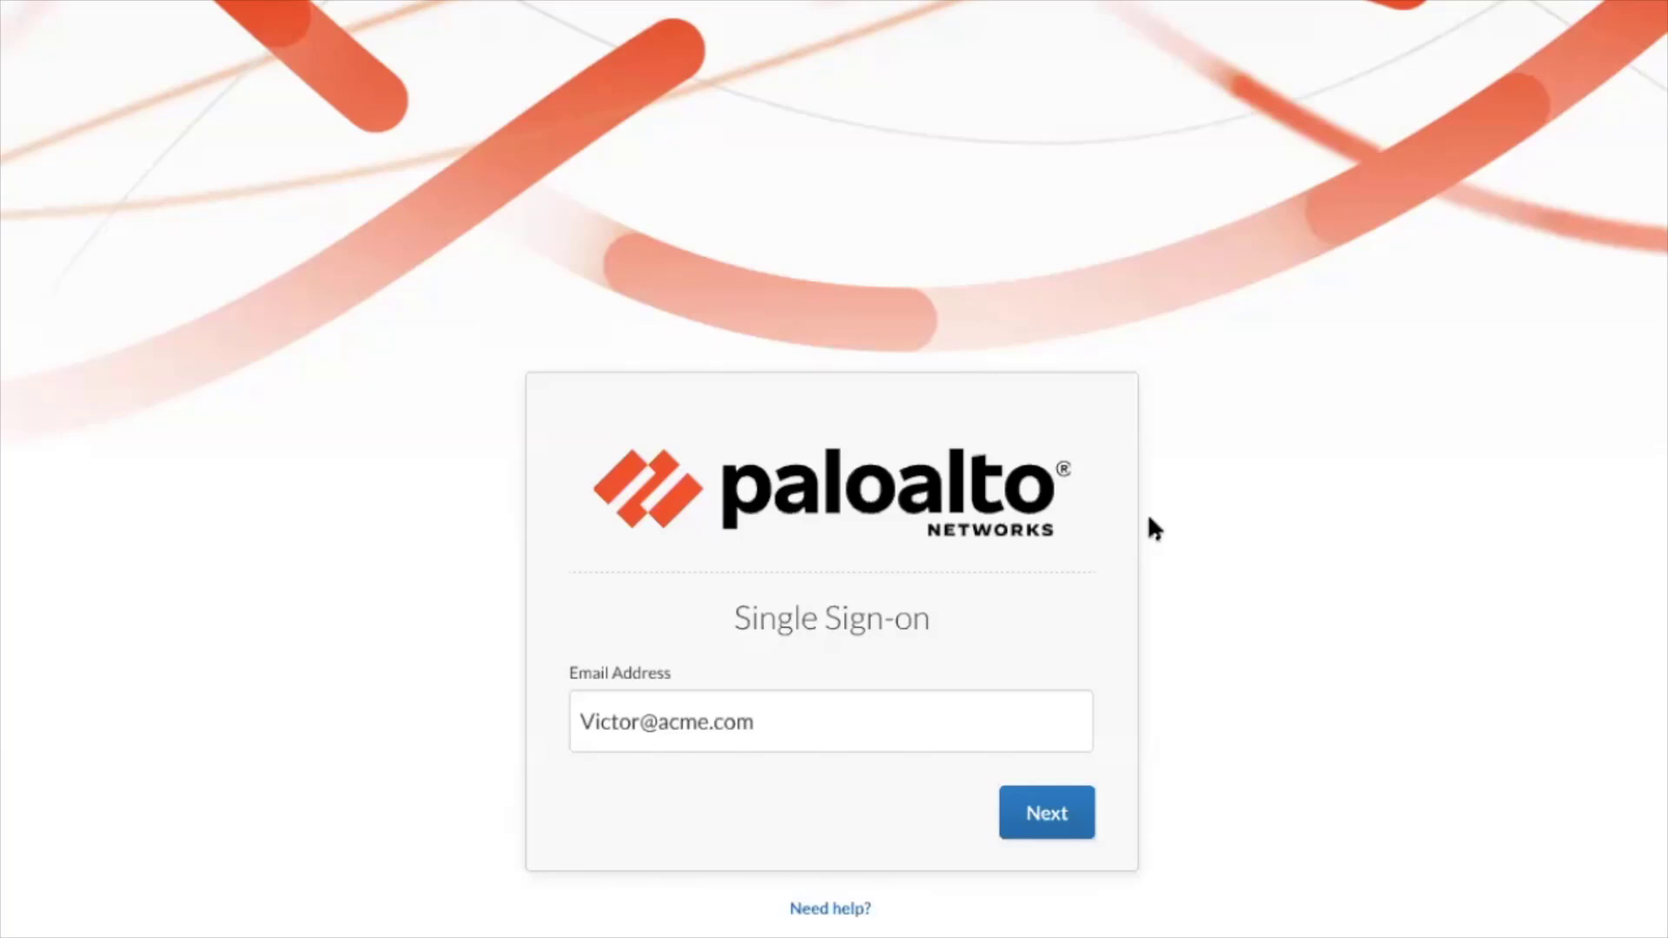
click(1049, 817)
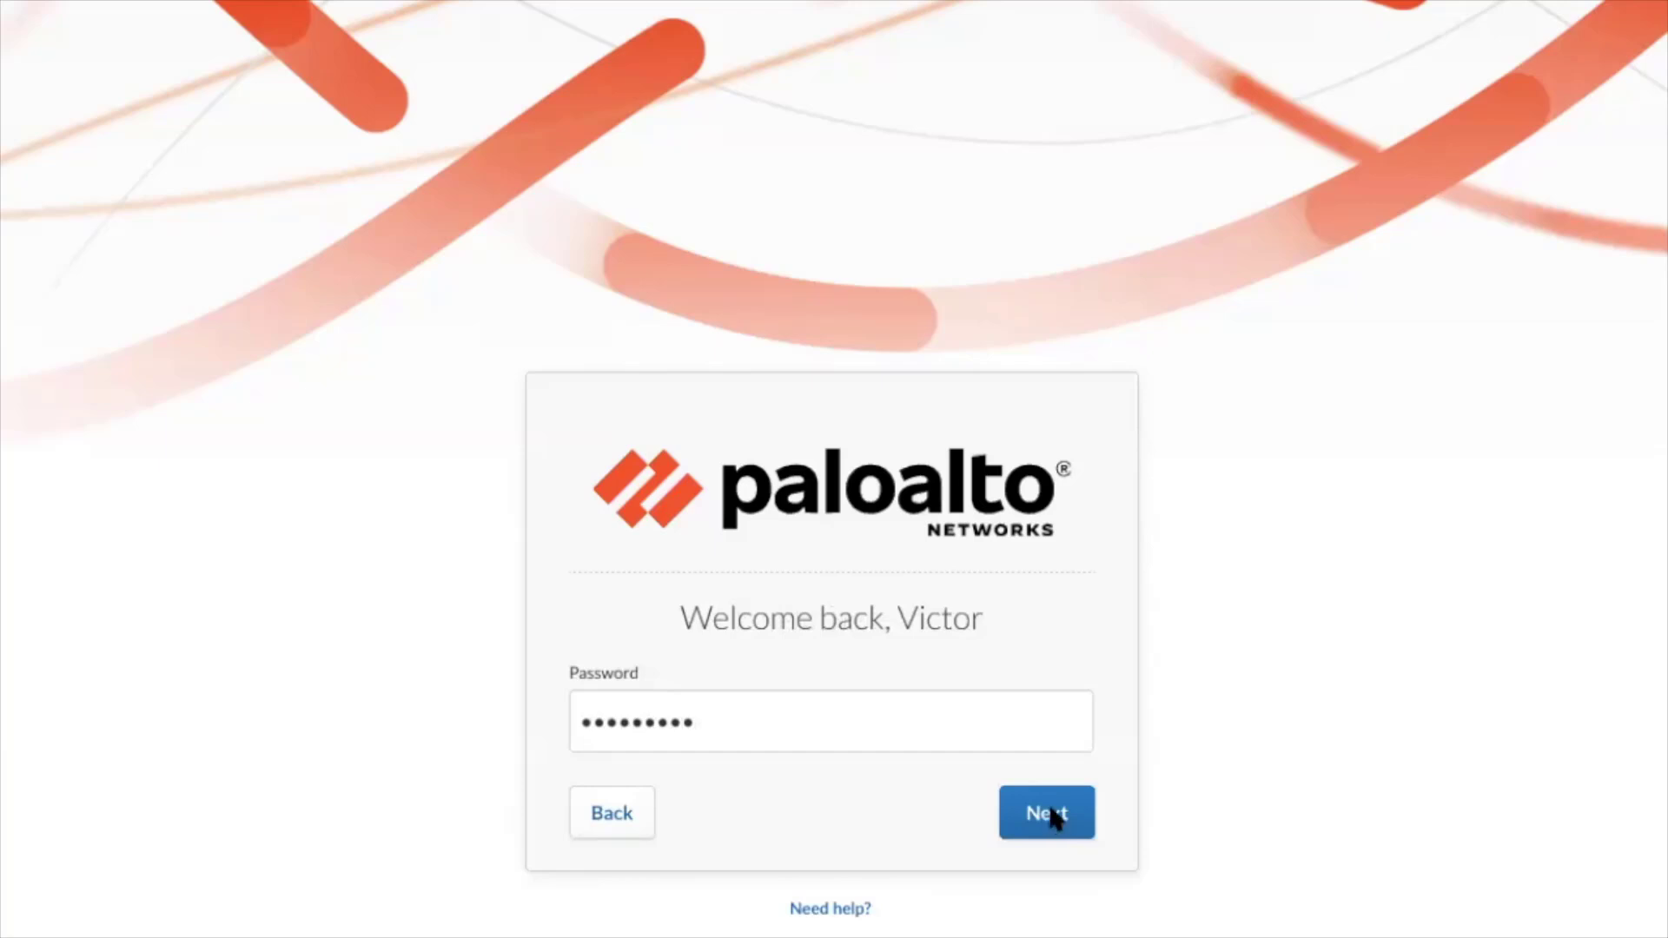
- Sign in, begin IoT Security activation and assign it to support account Acme Corp - 2421
click(1050, 817)
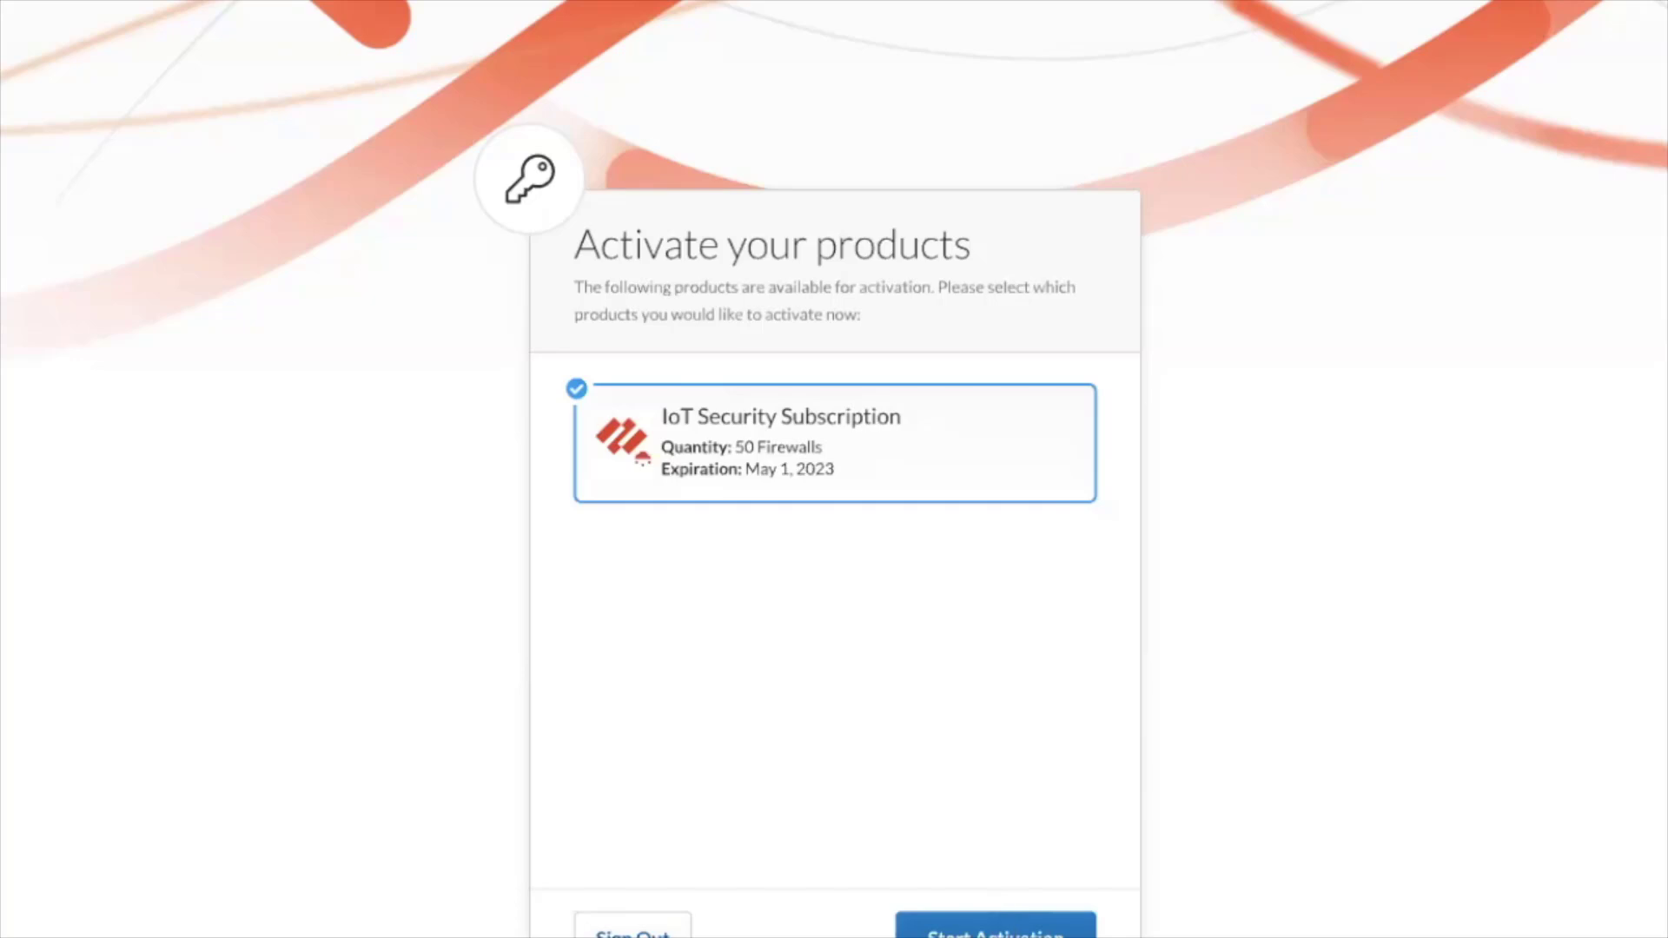
click(996, 932)
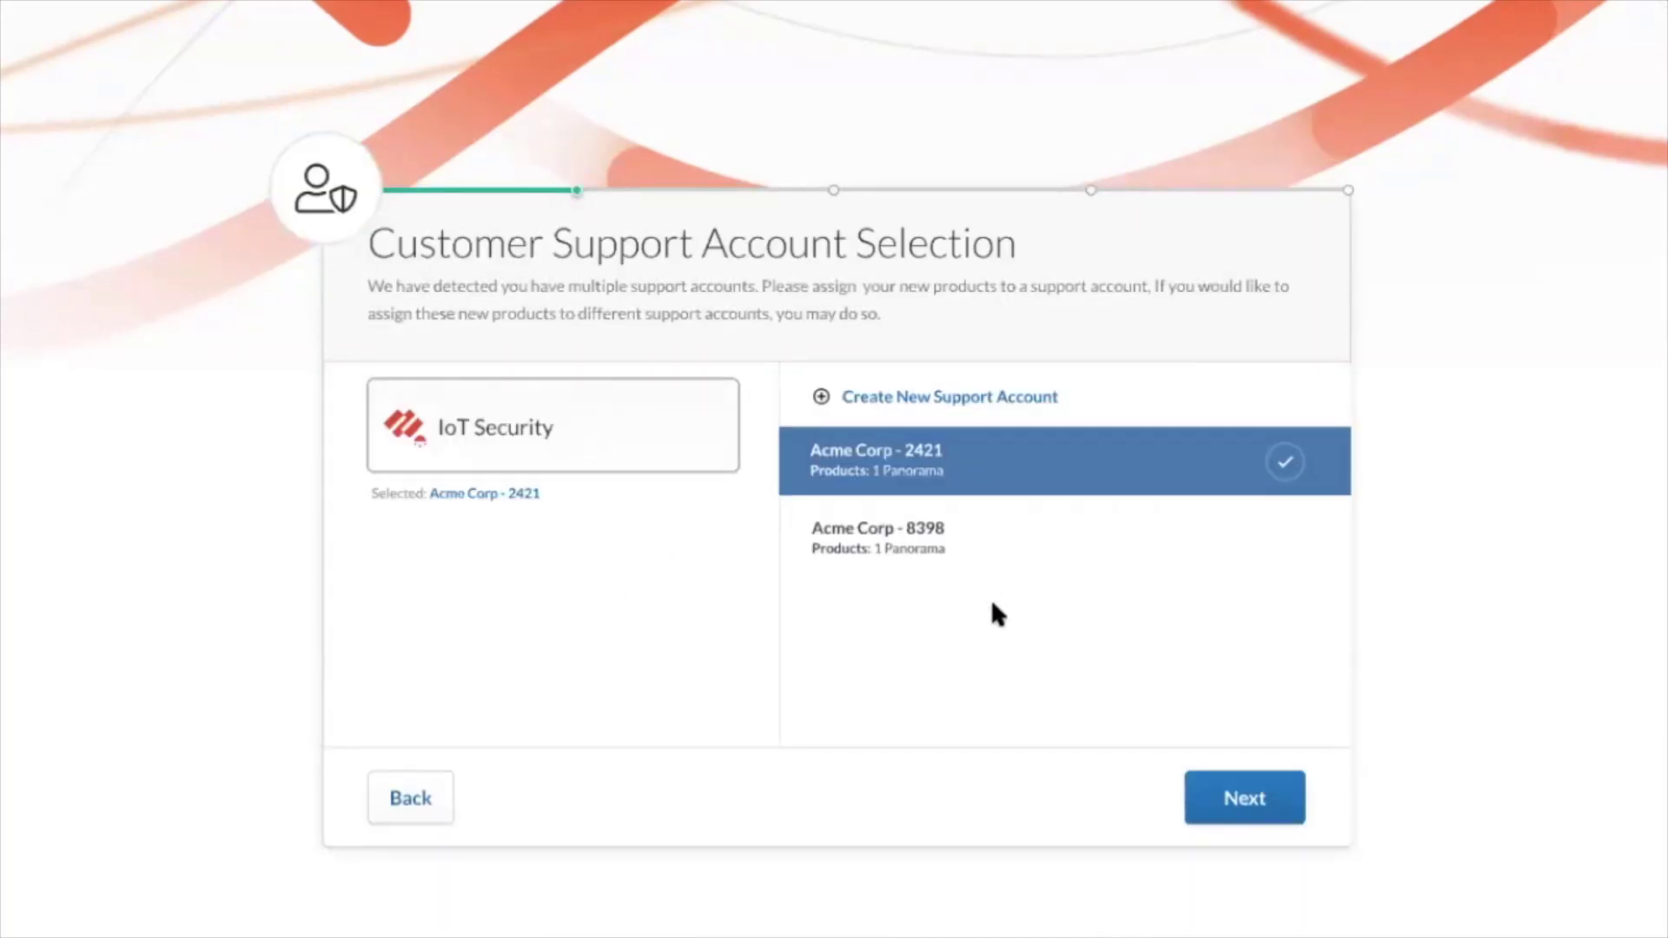
click(1268, 812)
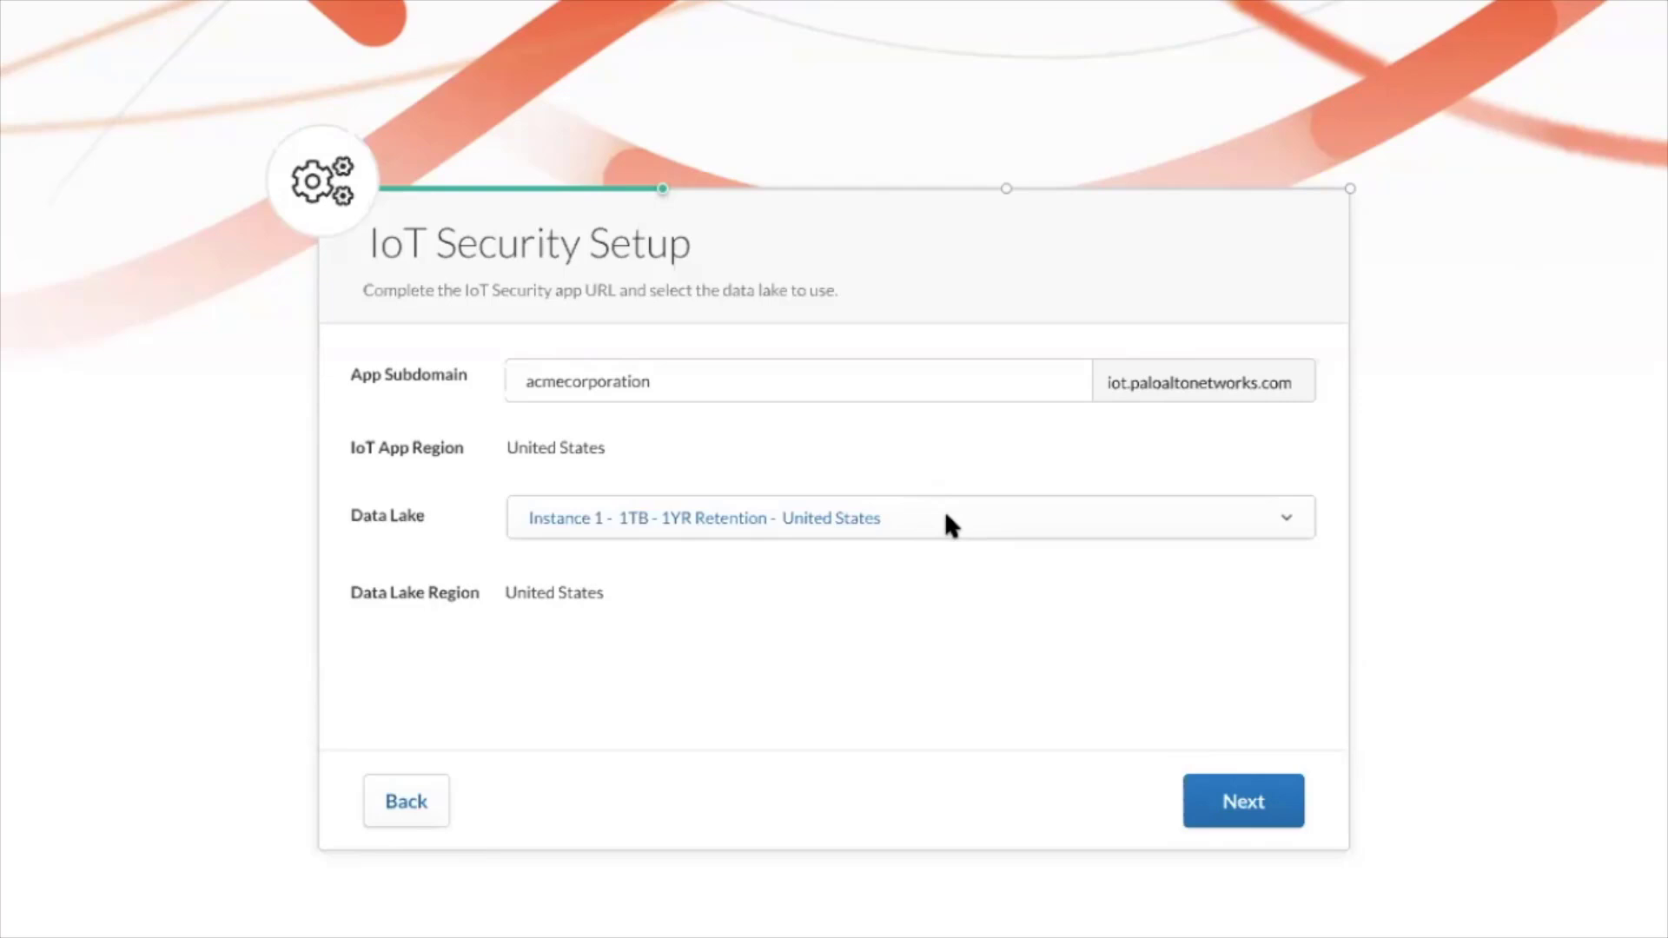
- Confirm the app setup and include Firewall 1034 (PA-5050) in the subscription
click(1240, 806)
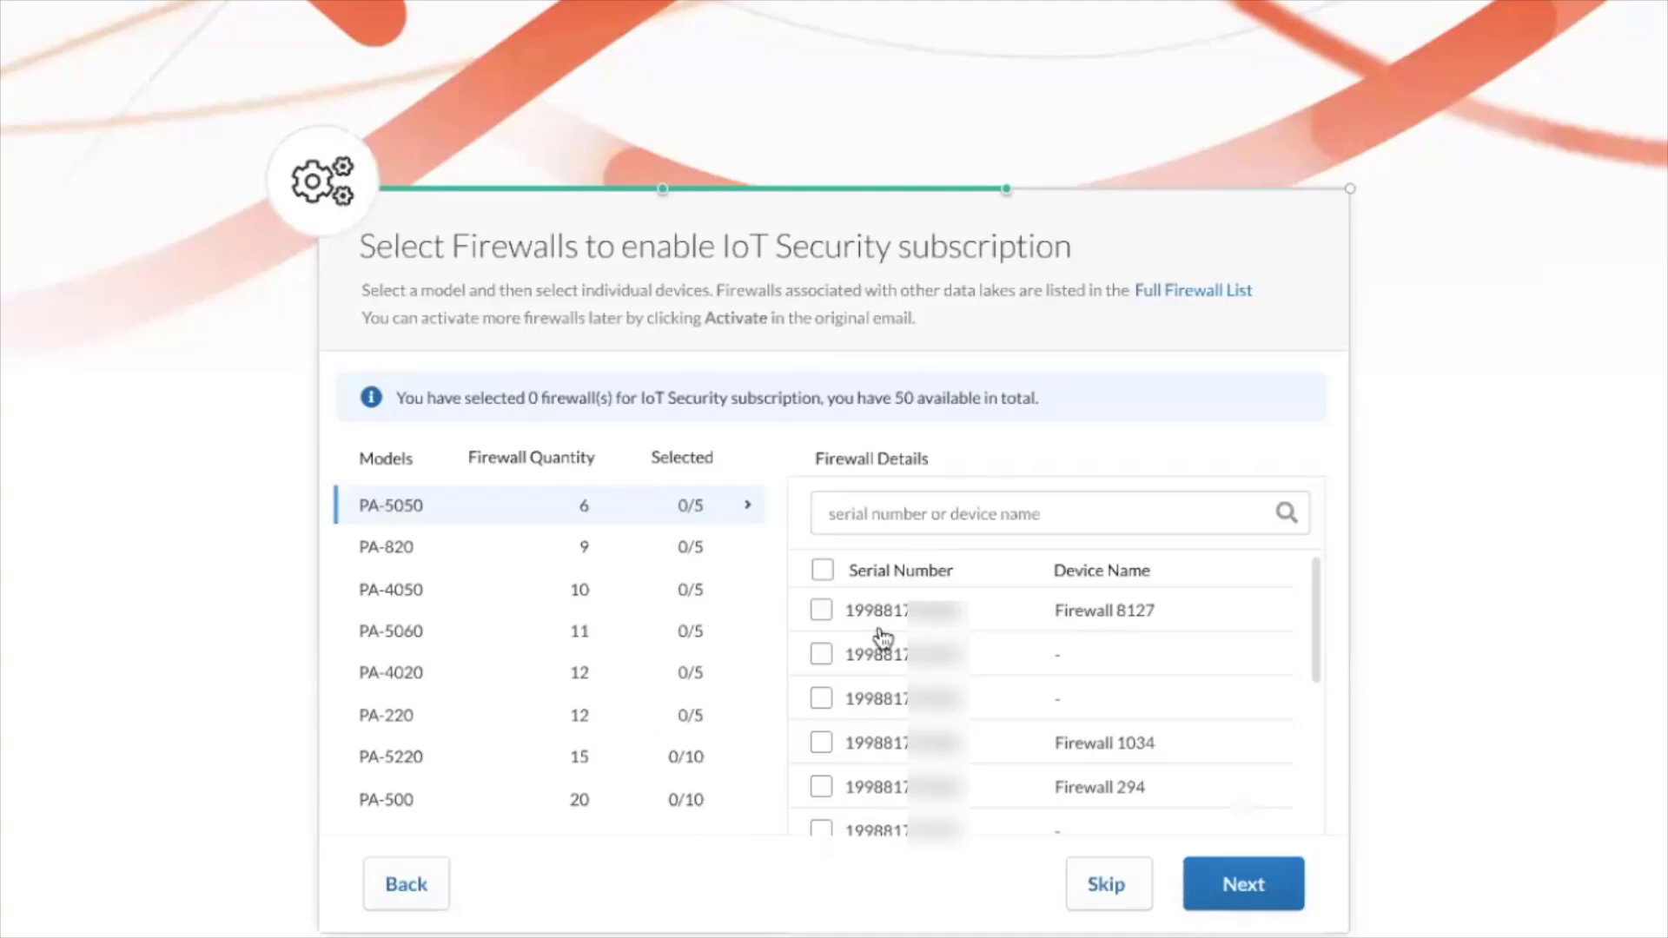
click(822, 745)
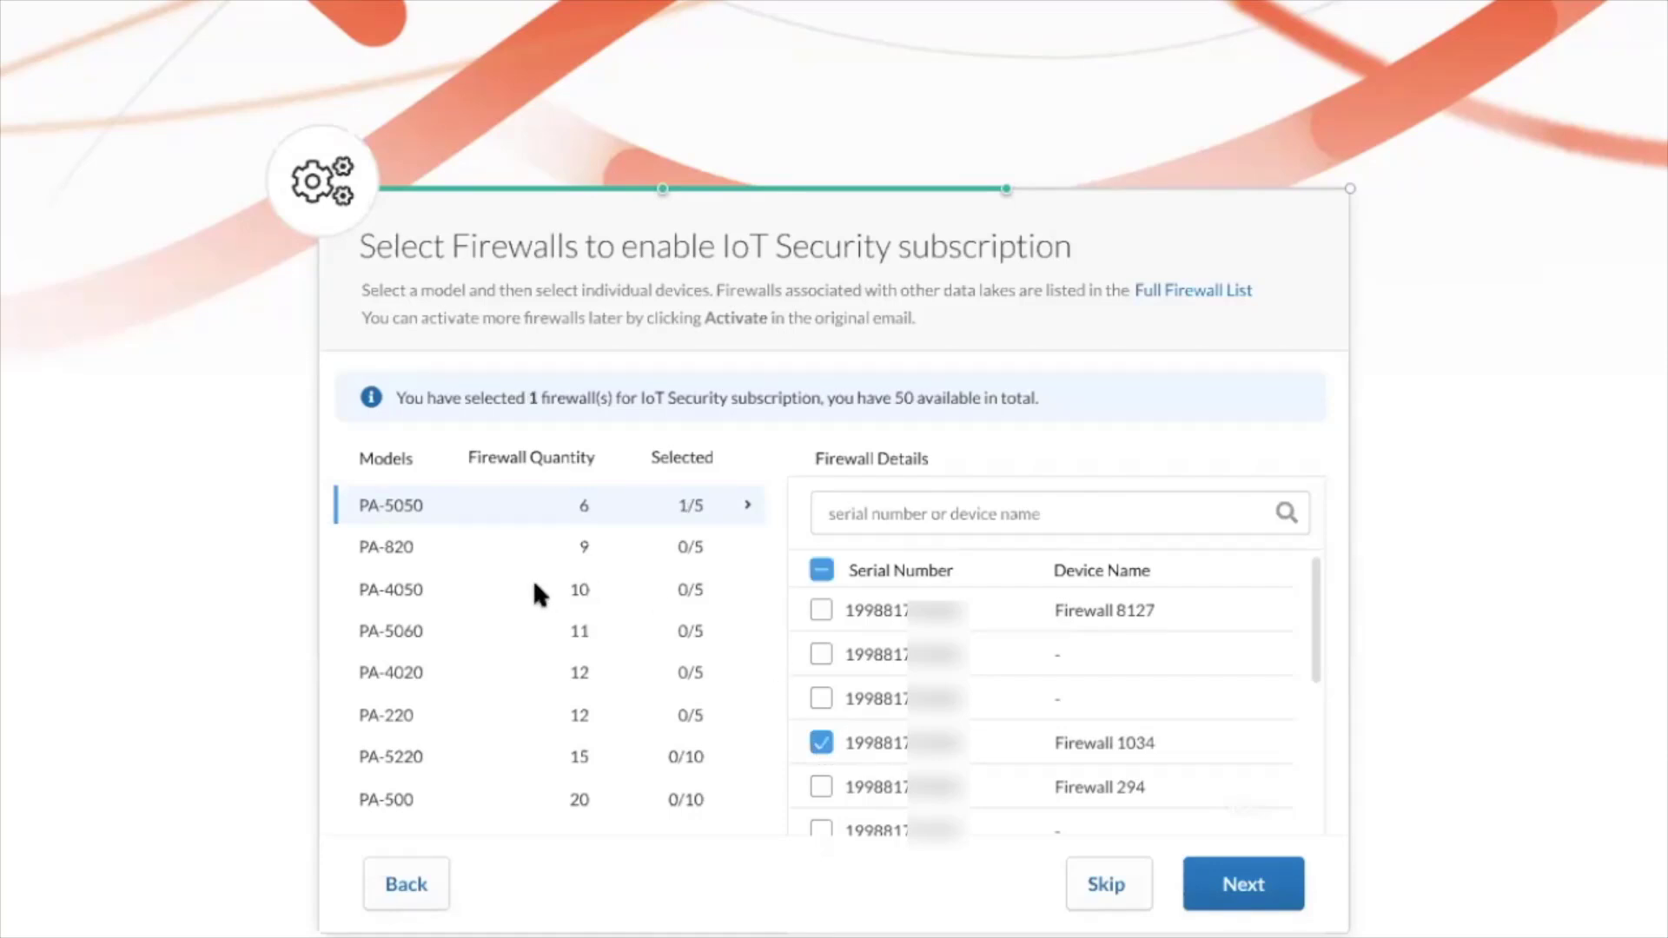
- Confirm the chosen firewalls and reach the Activate Subscriptions summary for 38 firewalls
click(1249, 893)
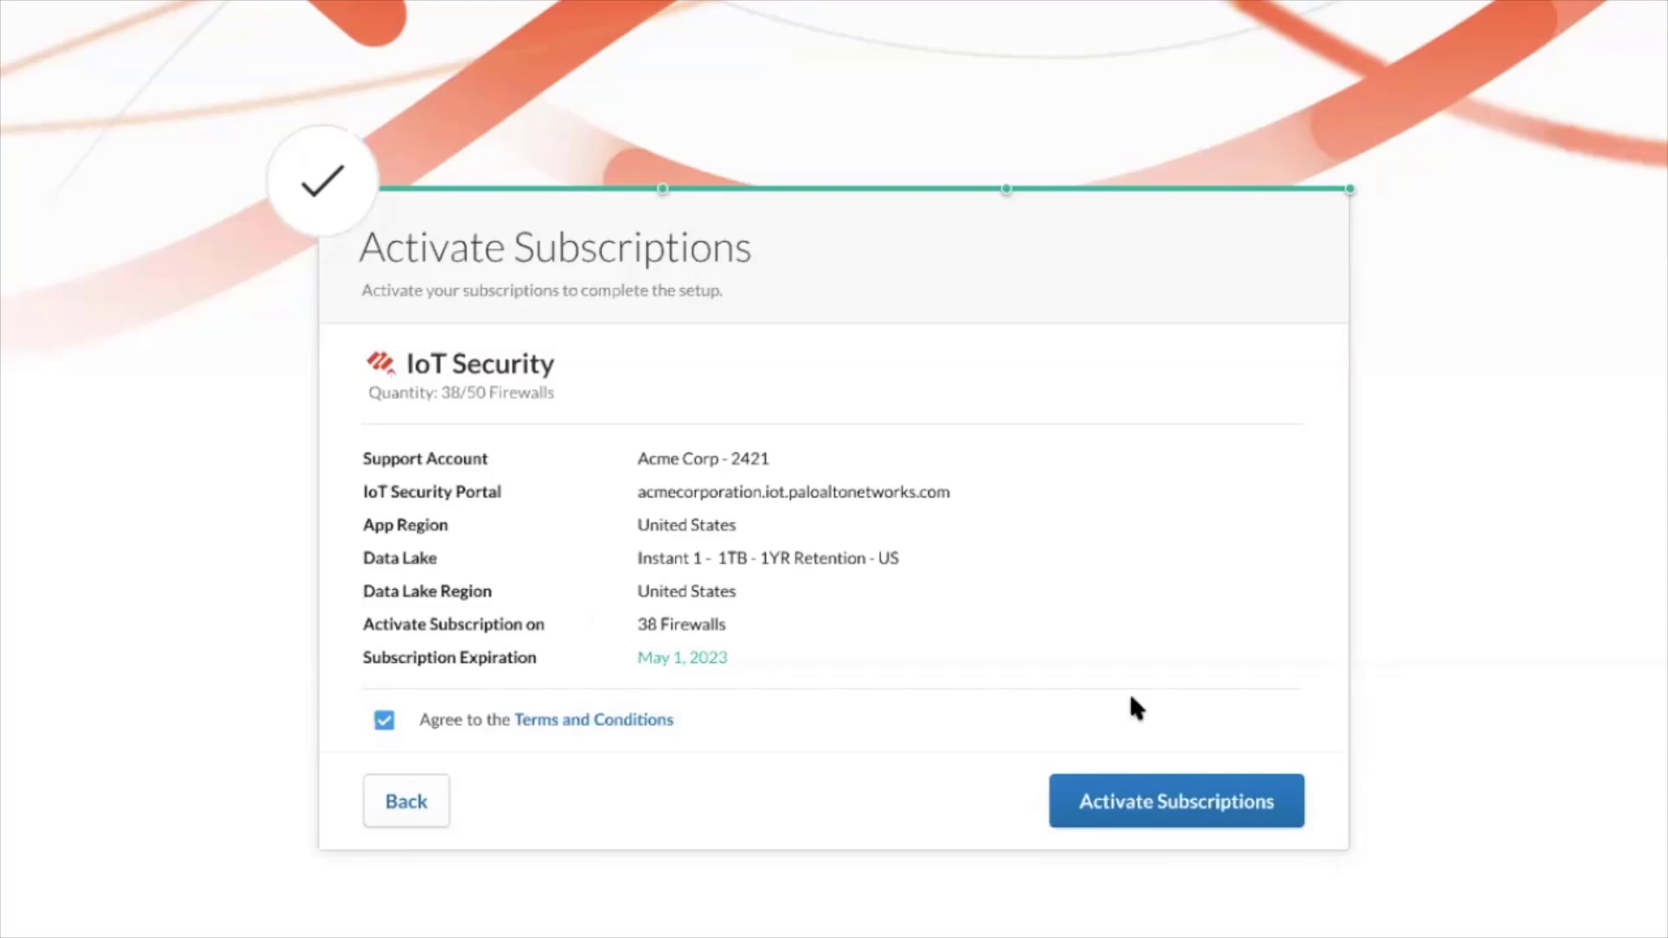
- Activate the IoT Security subscription for the 38 firewalls, starting portal activation
click(1164, 808)
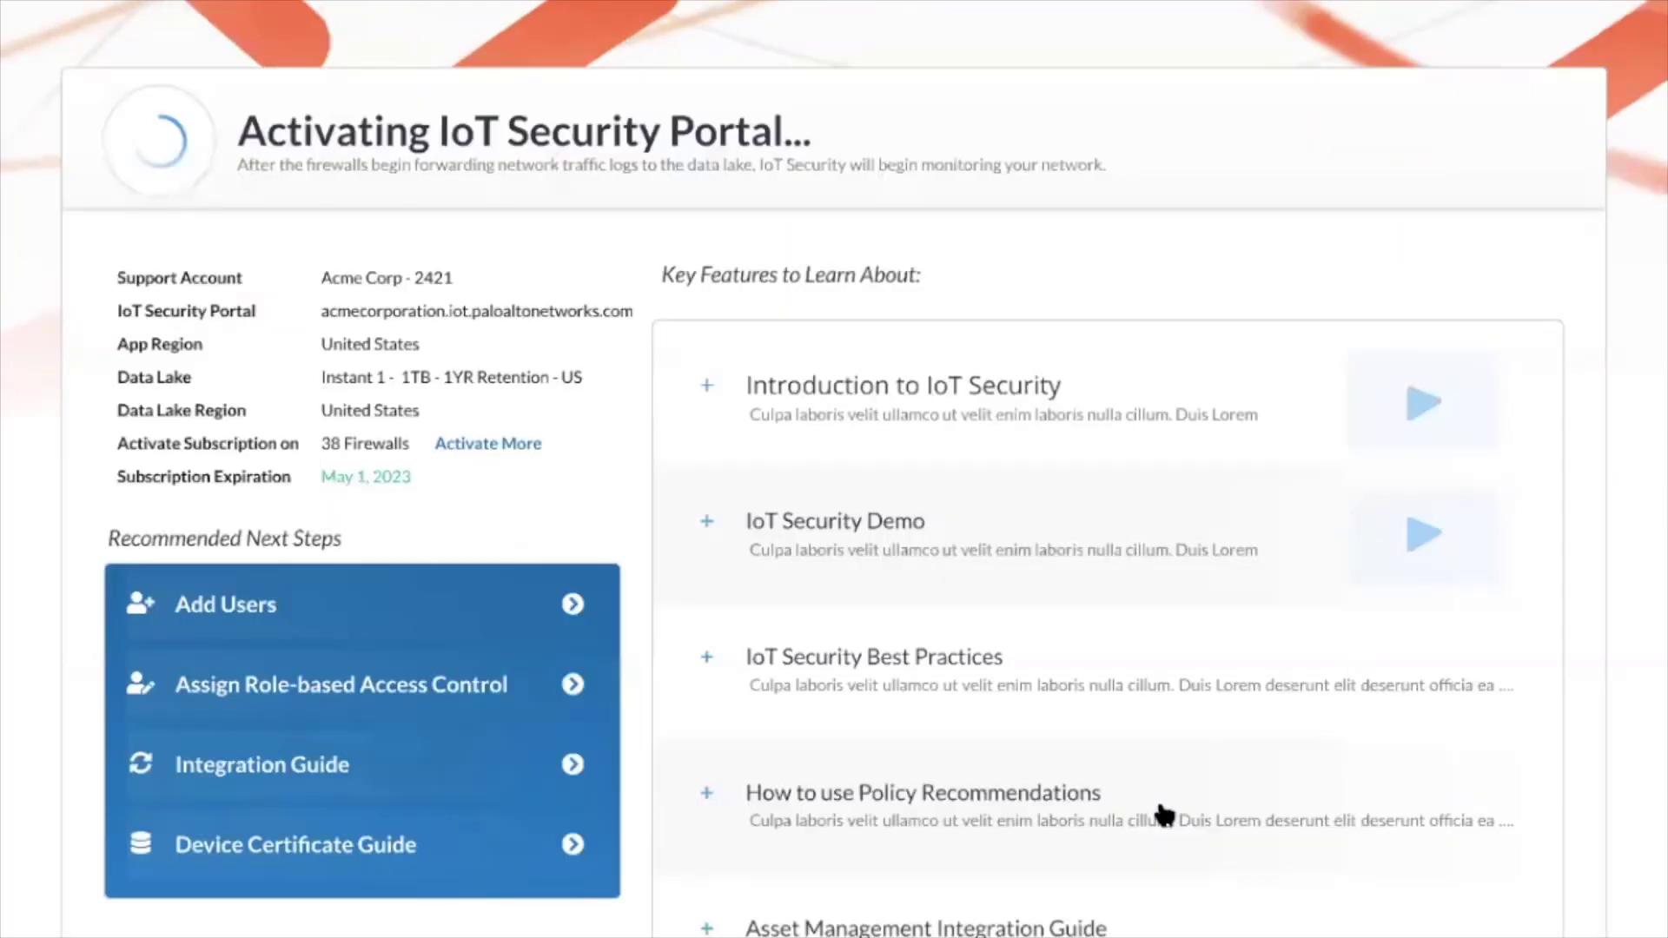